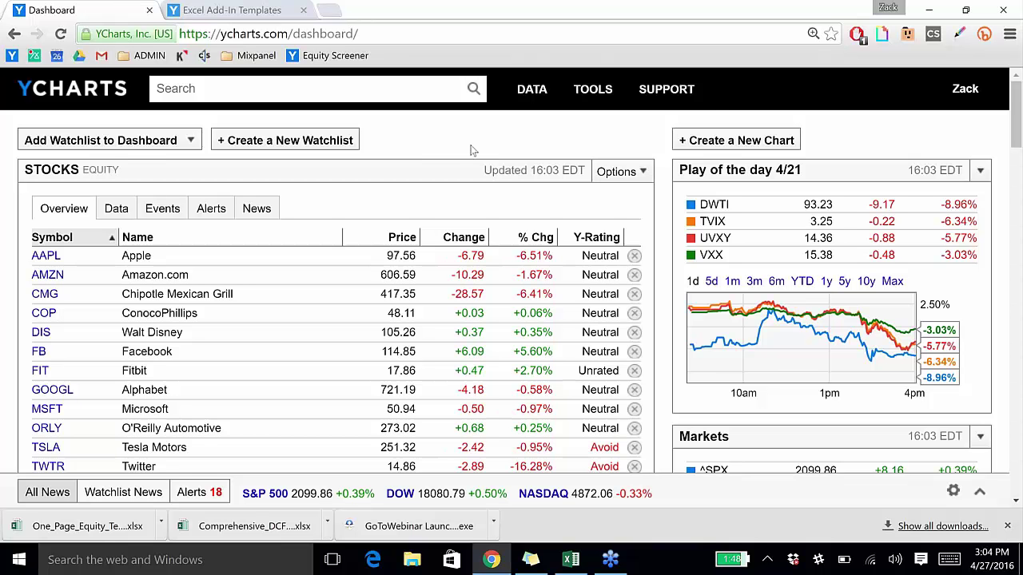
- Open the saved screen "Energy Screen" in the Equity Screener
mouse_move(592, 88)
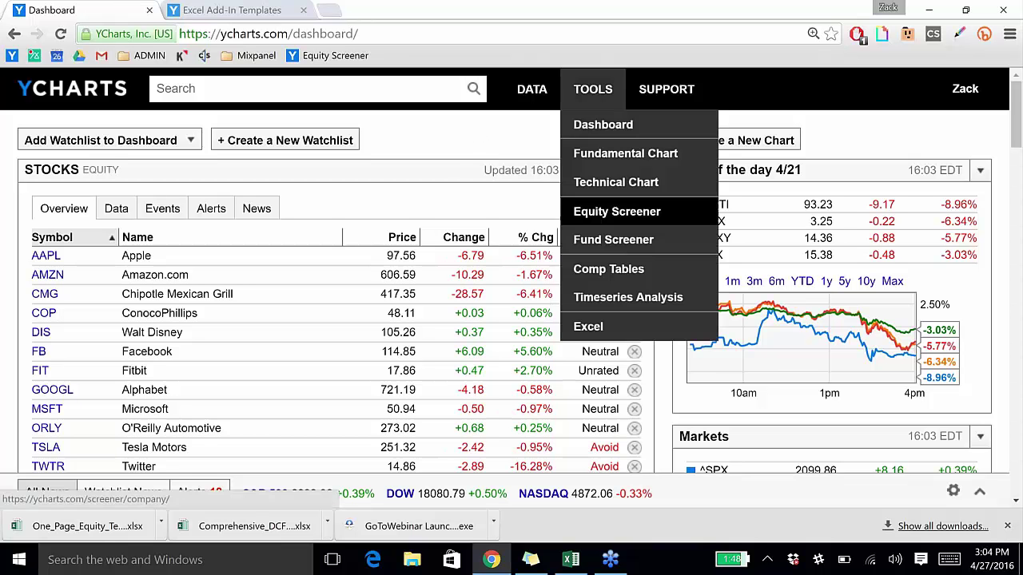
left_click(616, 211)
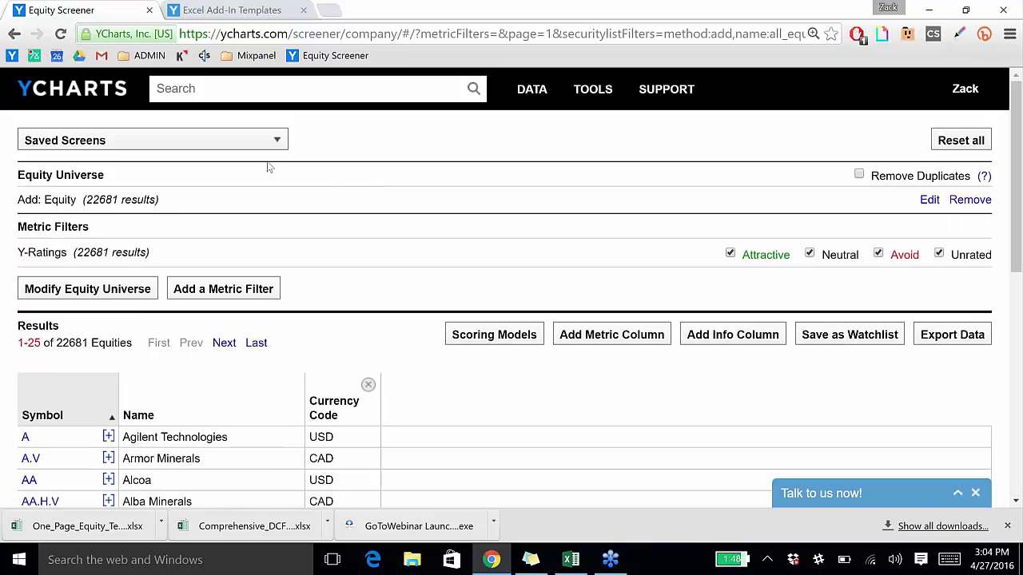
left_click(231, 144)
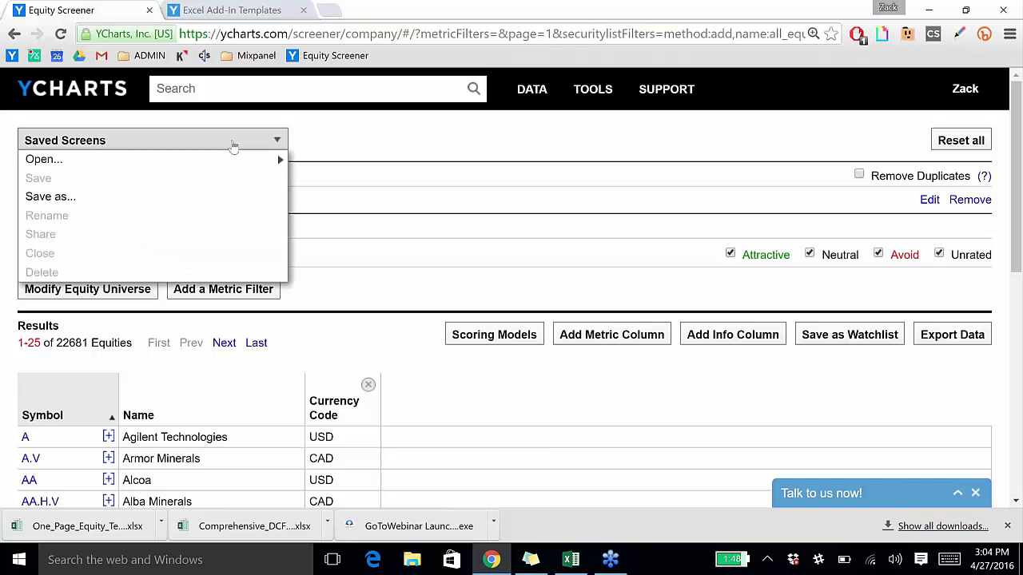
mouse_move(225, 170)
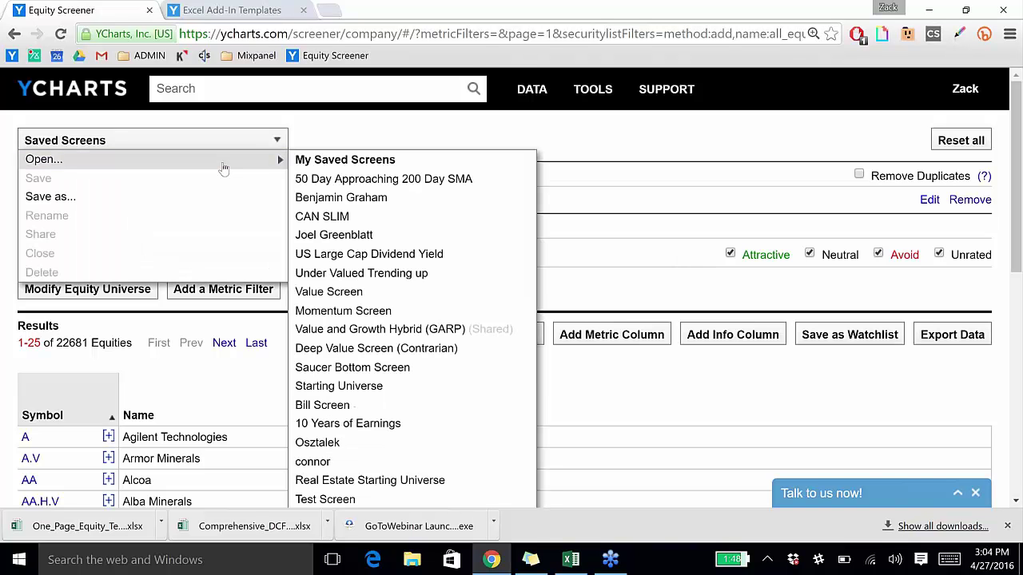
scroll(359, 293, "down", 3)
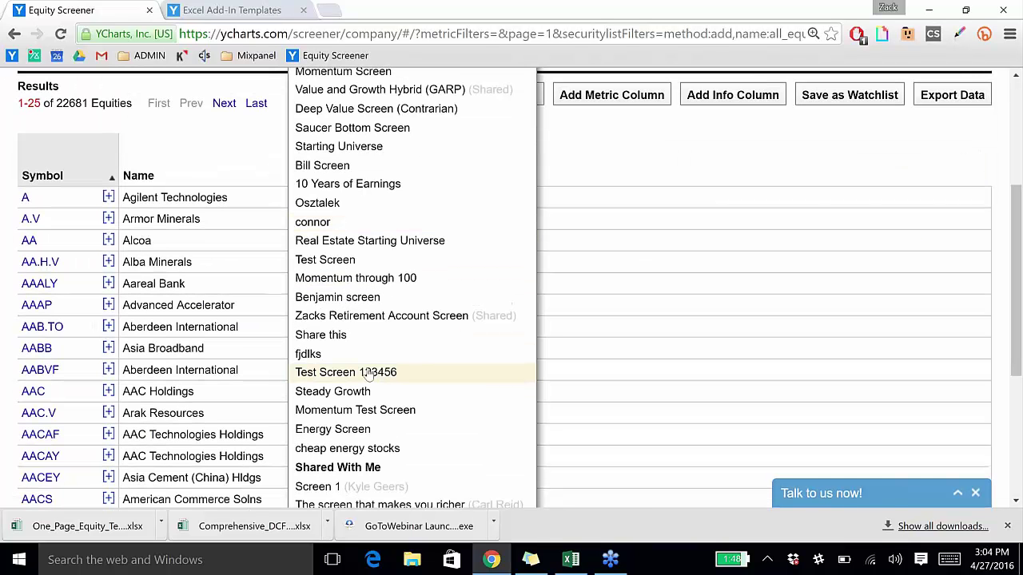
left_click(349, 433)
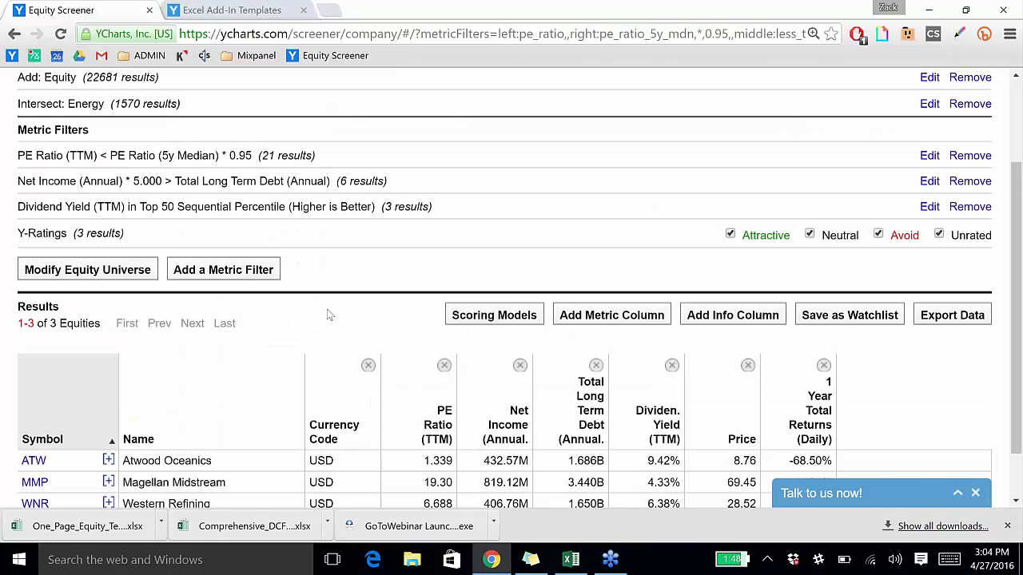
- Examine the Energy Screen's equity universe and its PE ratio, net income versus debt, and dividend yield filters
scroll(276, 501, "up", 1)
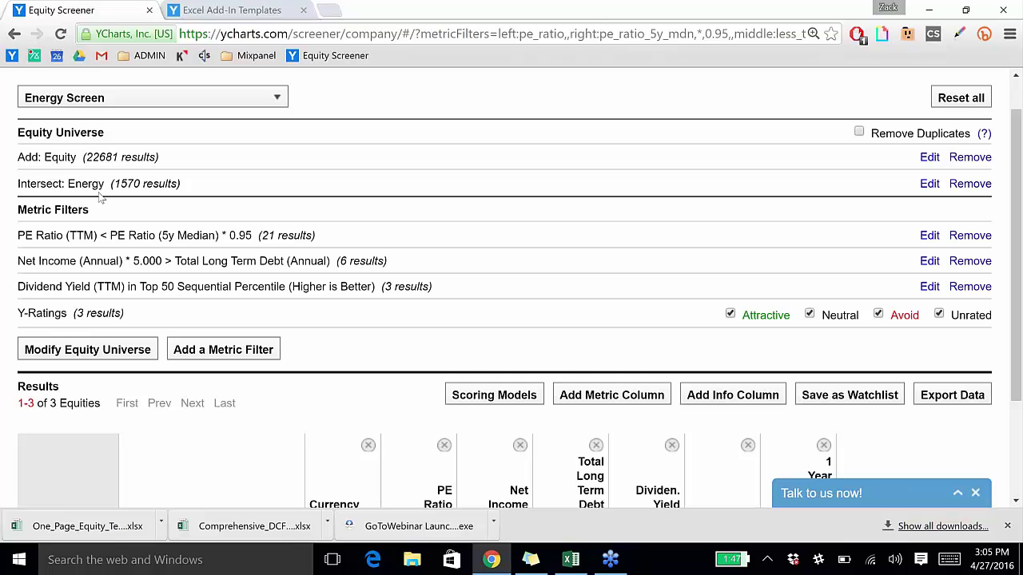
left_click_drag(38, 156, 181, 184)
left_click(70, 185)
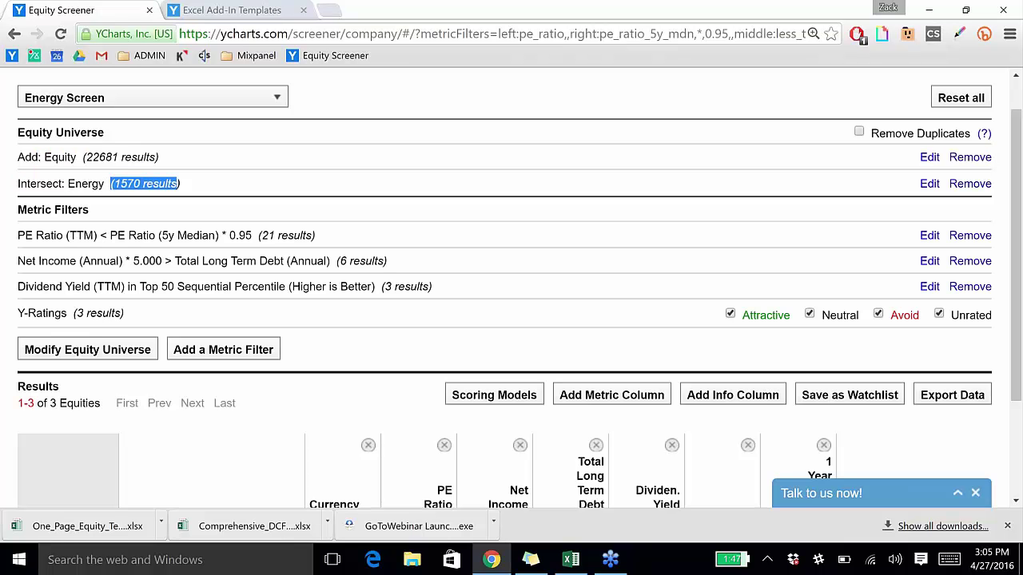
left_click_drag(253, 236, 192, 286)
left_click(192, 286)
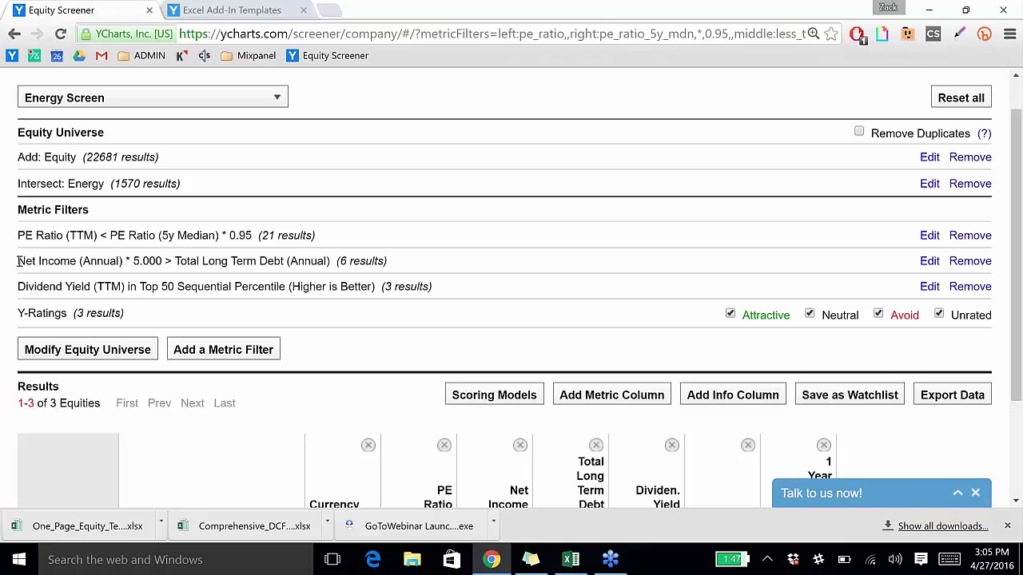
left_click_drag(18, 260, 329, 264)
left_click(329, 264)
left_click_drag(336, 262, 433, 289)
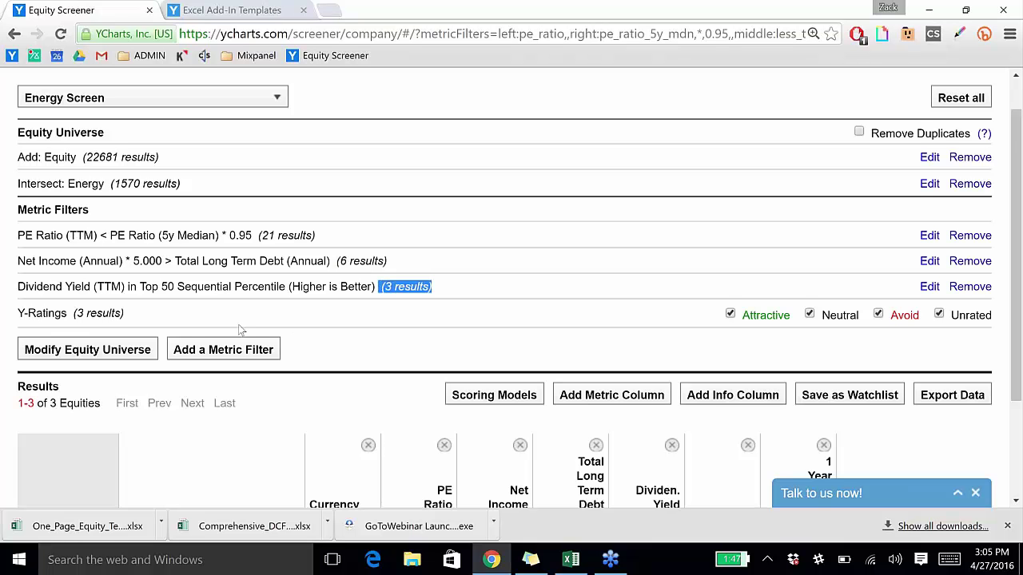
- Review the equities in the screen's results against the metric filters they had to meet
scroll(256, 327, "down", 1)
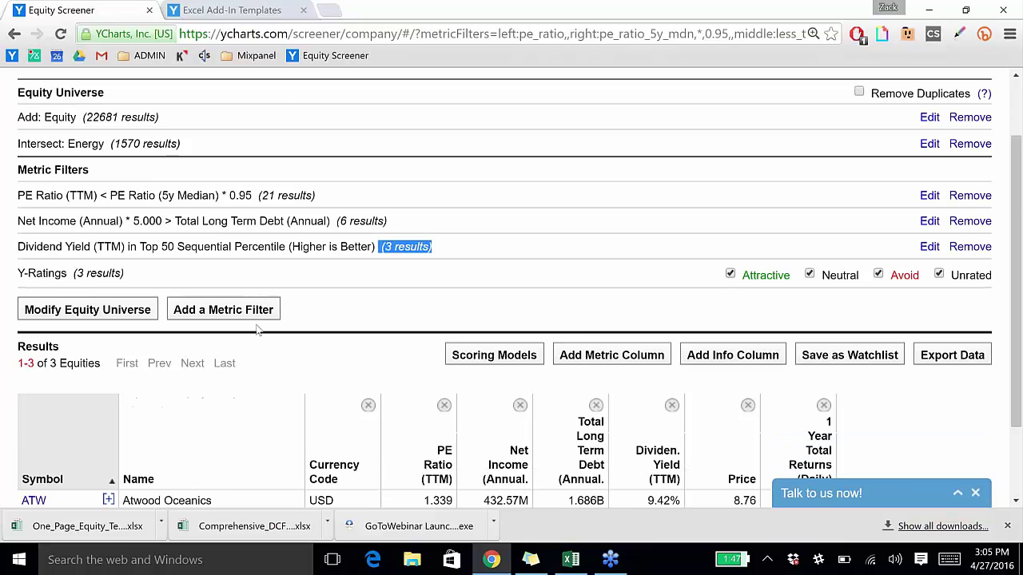
scroll(257, 329, "down", 1)
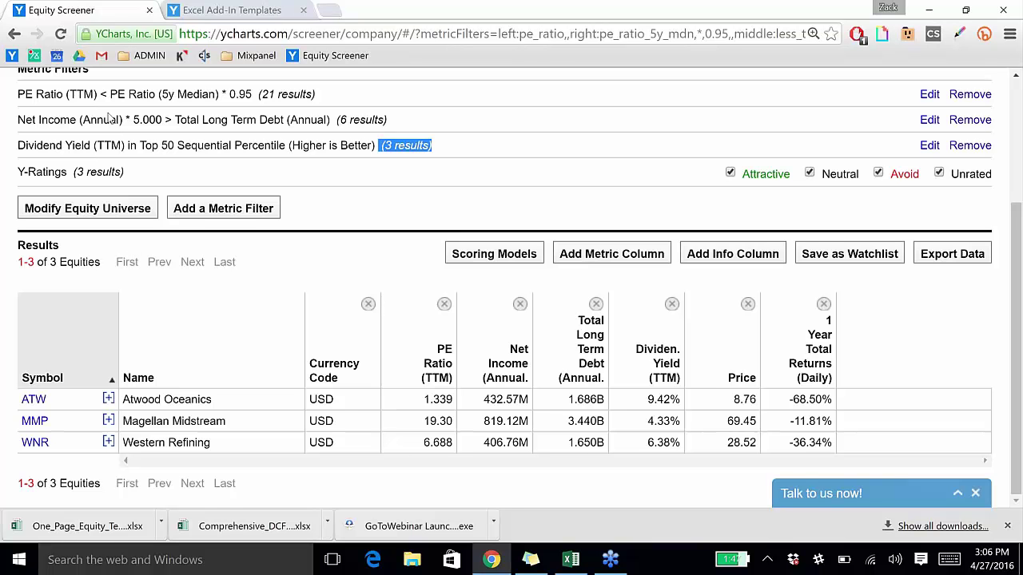
scroll(109, 118, "up", 1)
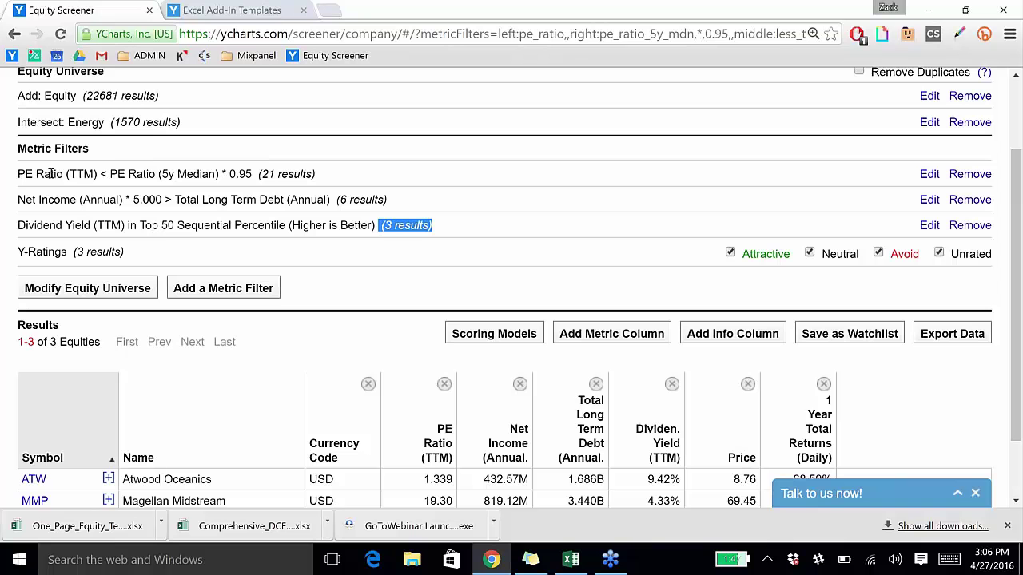
left_click_drag(27, 174, 209, 172)
left_click_drag(64, 199, 166, 202)
left_click(167, 204)
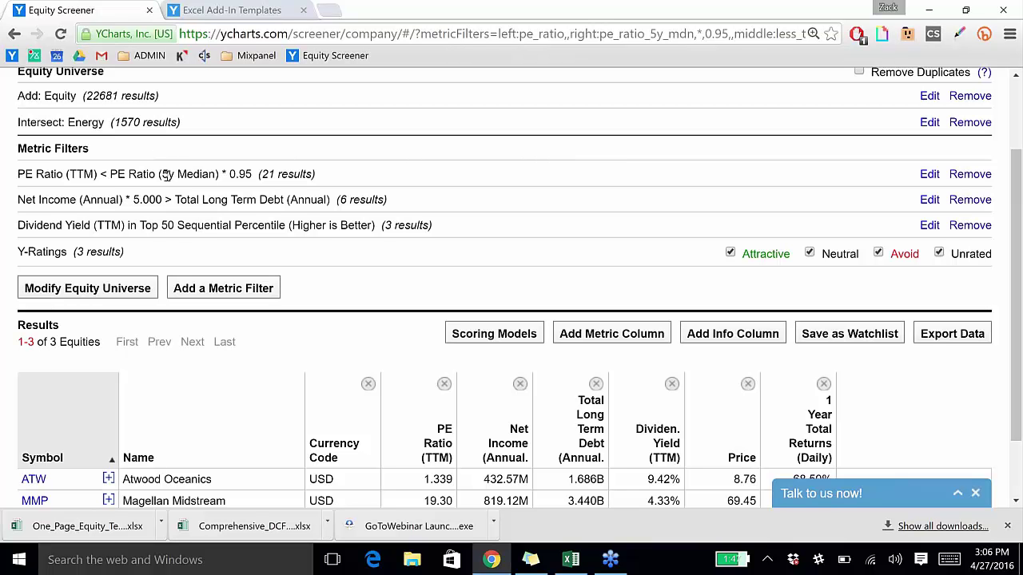
scroll(179, 189, "down", 1)
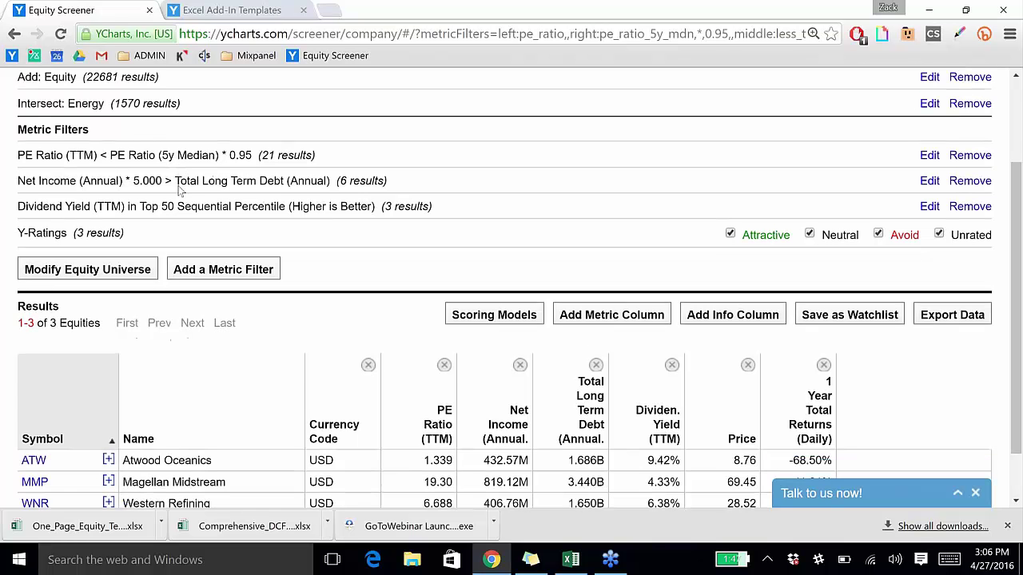
left_click_drag(36, 262, 88, 263)
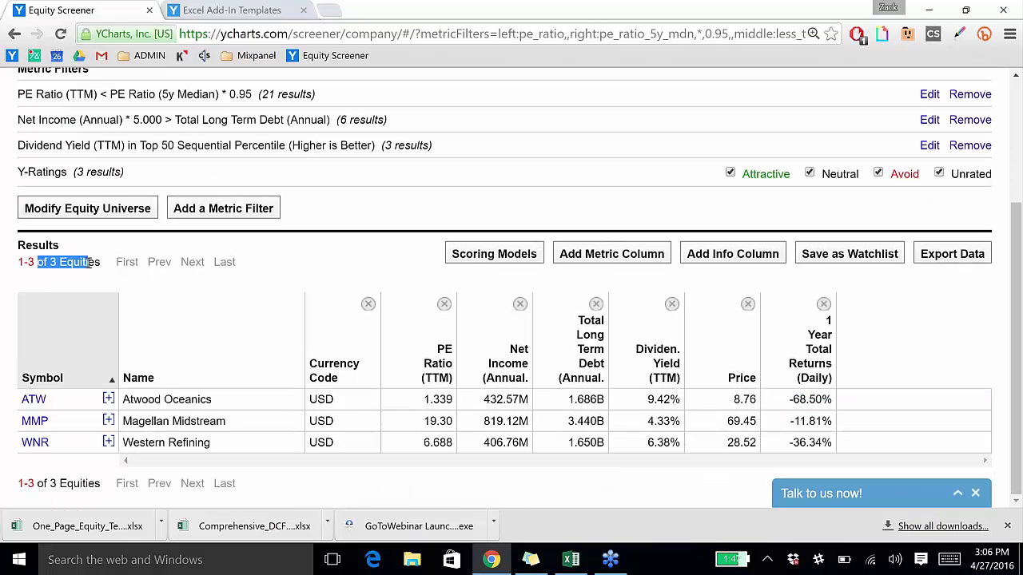
left_click(88, 263)
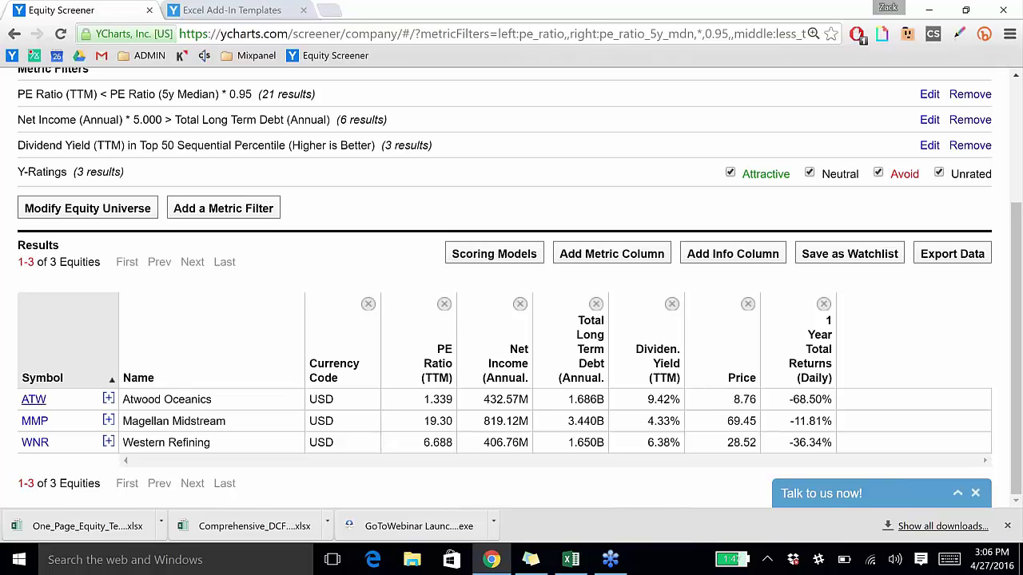
- Open the Fundamental Chart for Atwood Oceanics (ATW) from the results and set its time range to 5 years
left_click(32, 403)
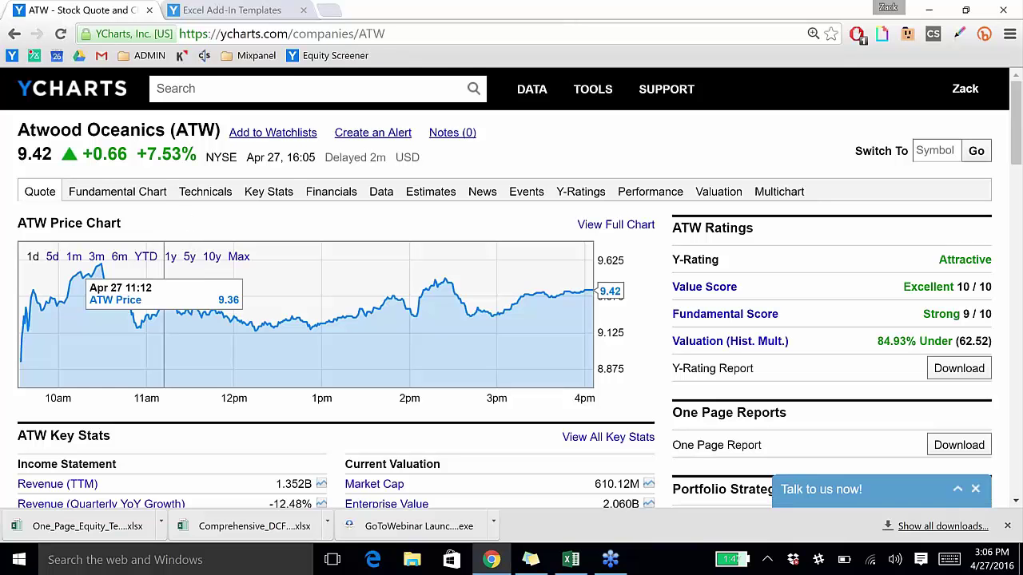
left_click(118, 192)
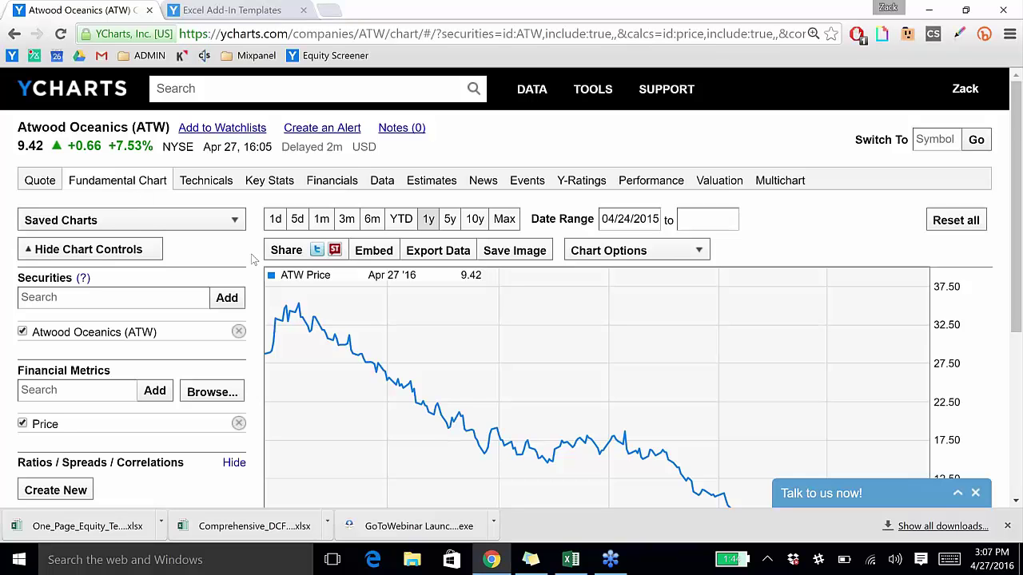
scroll(253, 259, "down", 2)
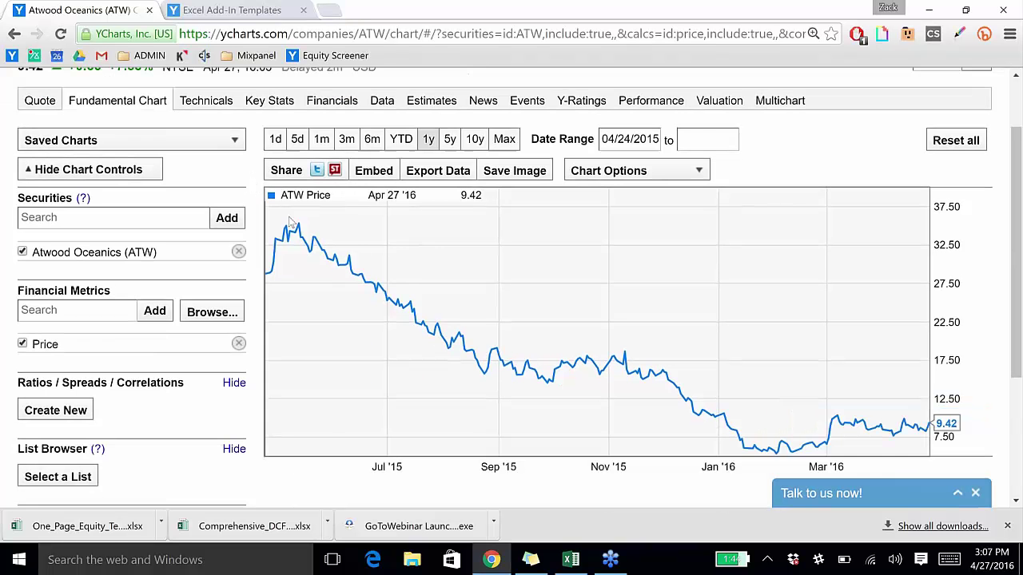
left_click(450, 140)
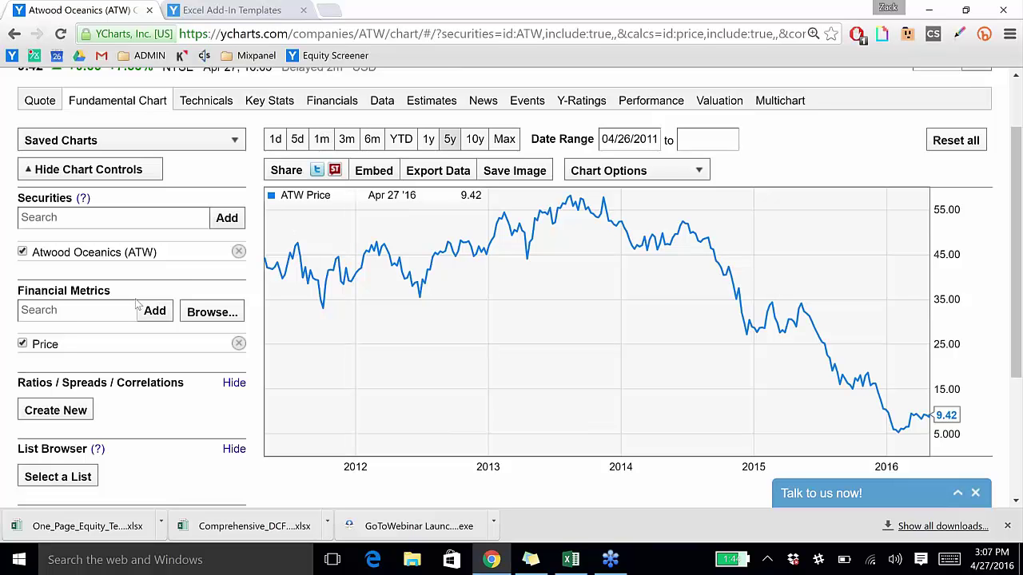
- Add the financial metrics Revenue (TTM) and Net Income (TTM) to the ATW chart
left_click(77, 315)
type("sales")
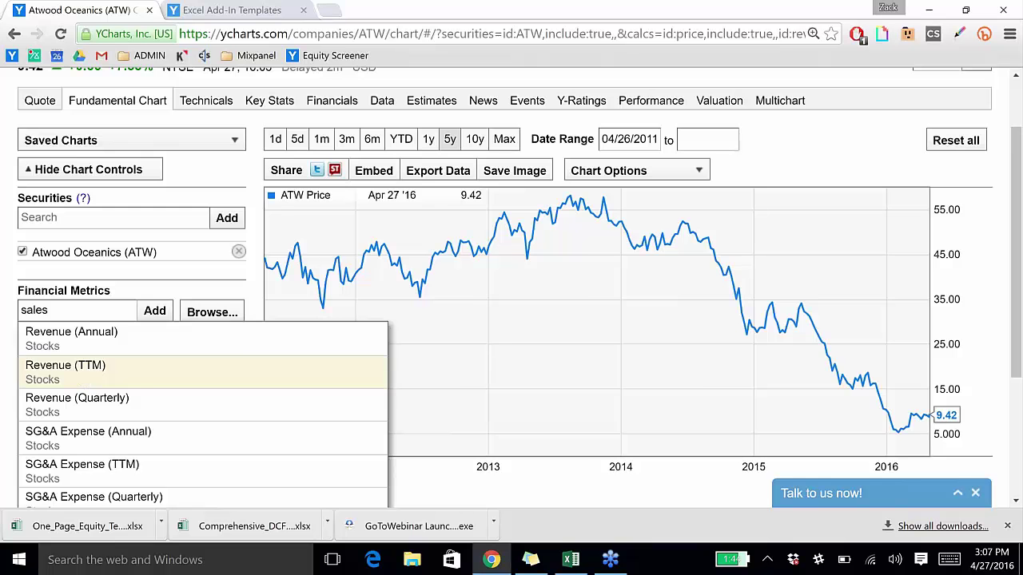
left_click(84, 376)
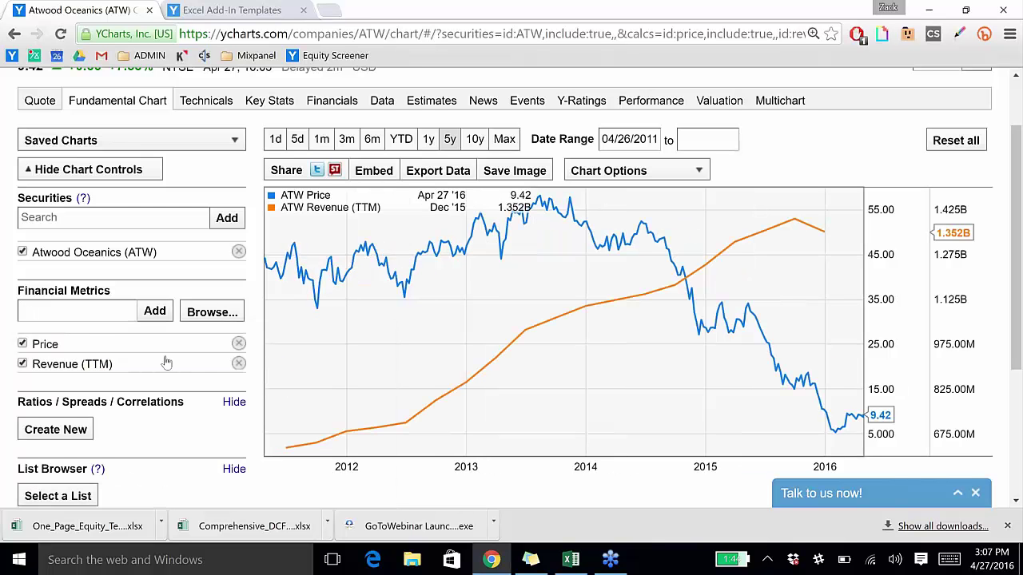
type("ni")
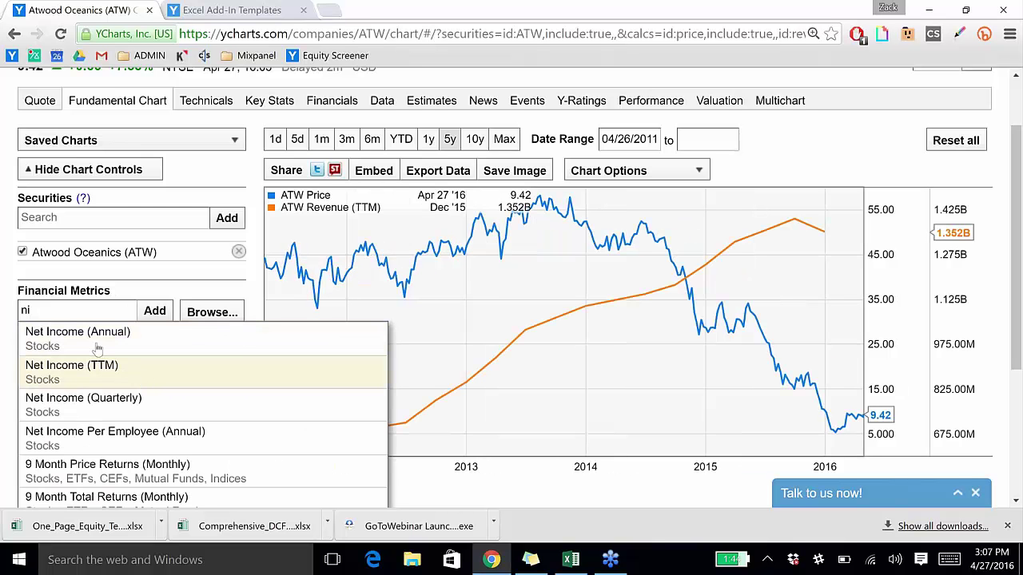
key("Return")
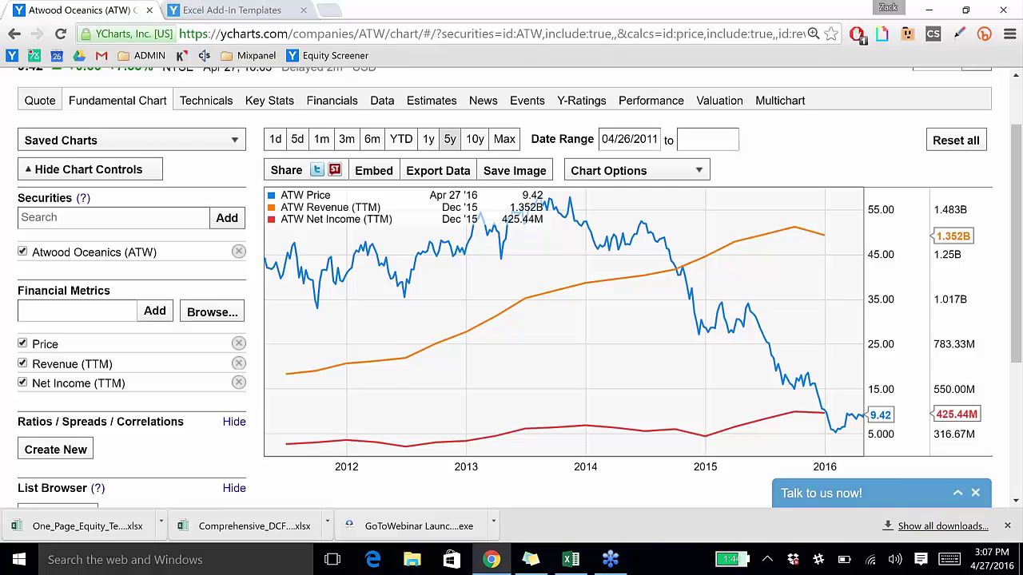
- Add the PE Ratio (TTM) metric to the ATW chart
type("pe")
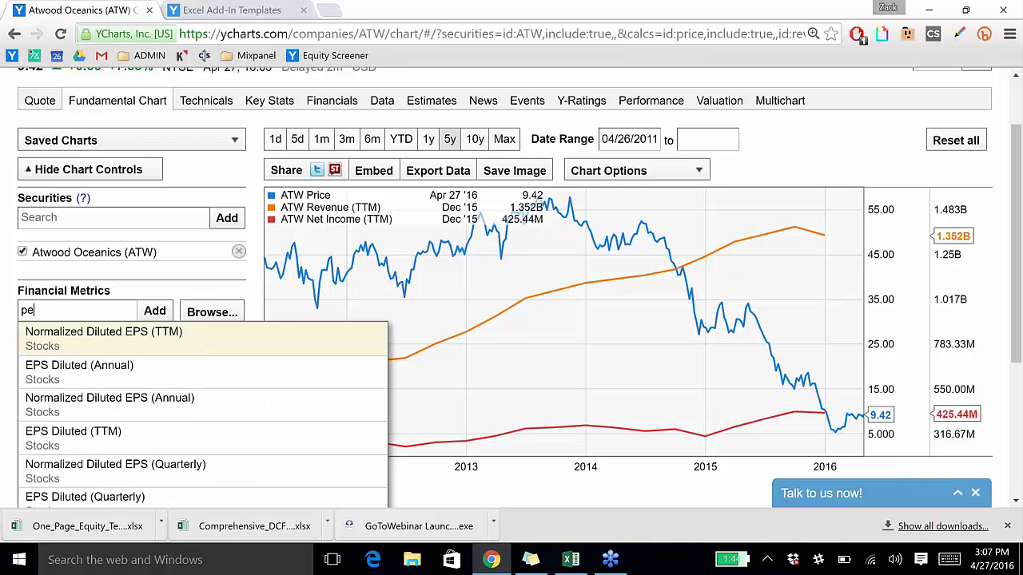
key("Down")
key("Down")
key("Down")
key("Down")
key("Down")
key("Down")
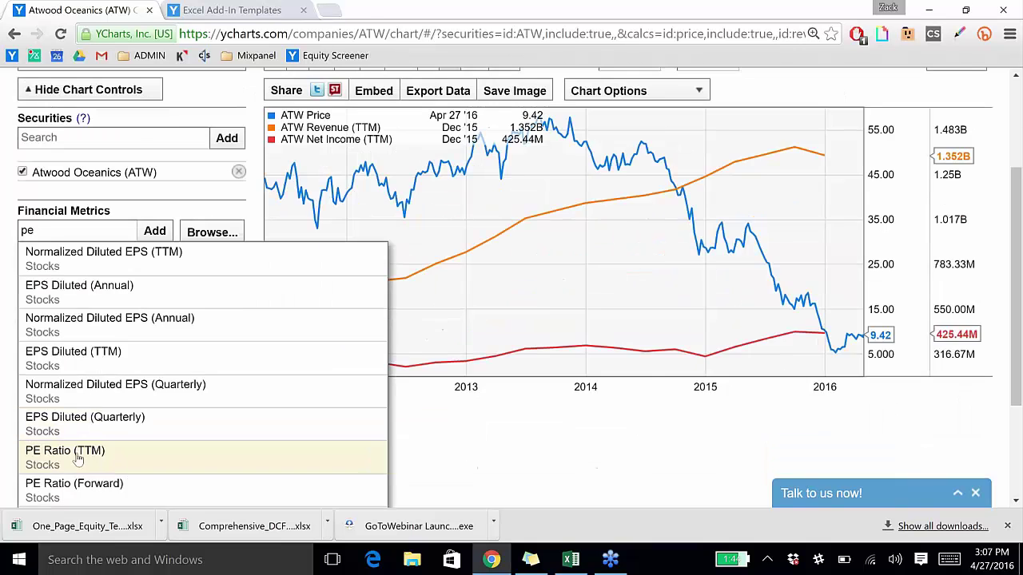
key("Return")
scroll(123, 395, "up", 1)
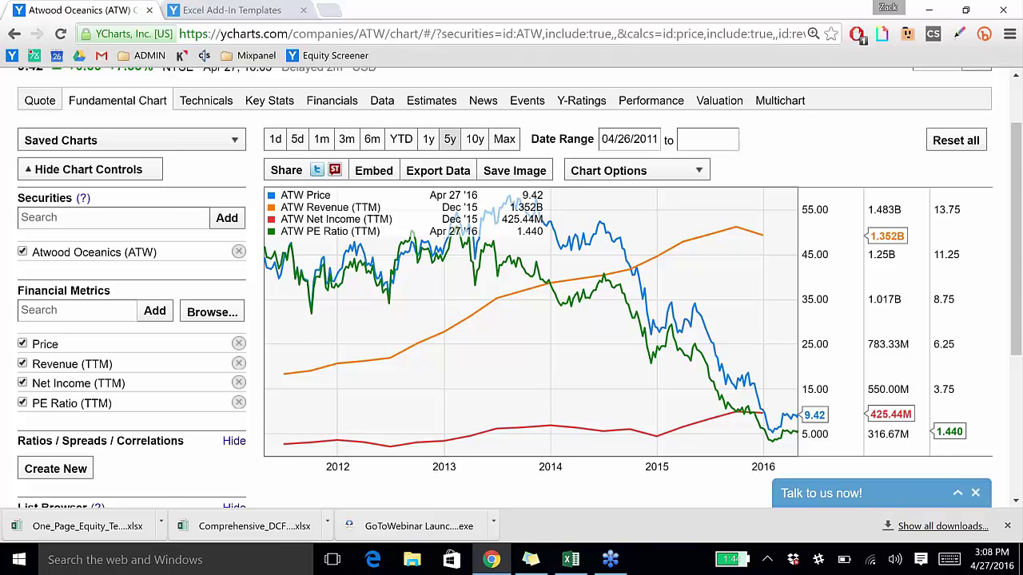
- Add Magellan Midstream (MMP) to the chart as a second security for comparison
left_click(180, 222)
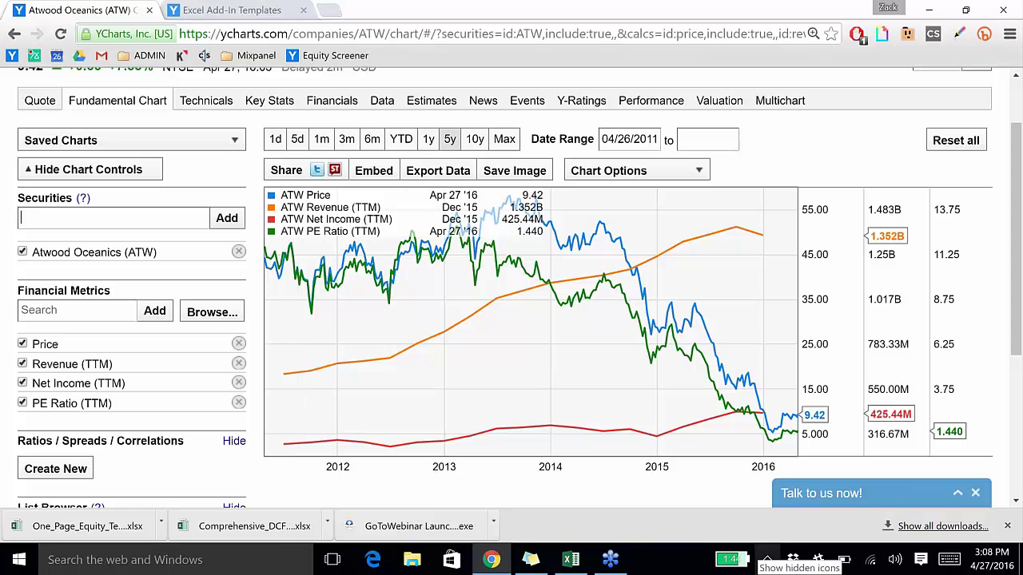
type("mmp")
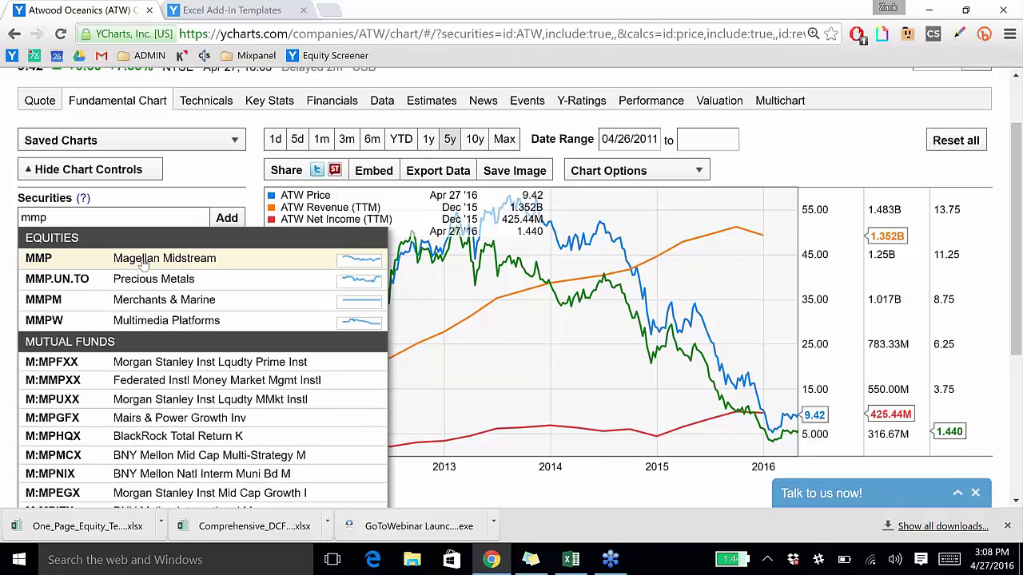
left_click(144, 258)
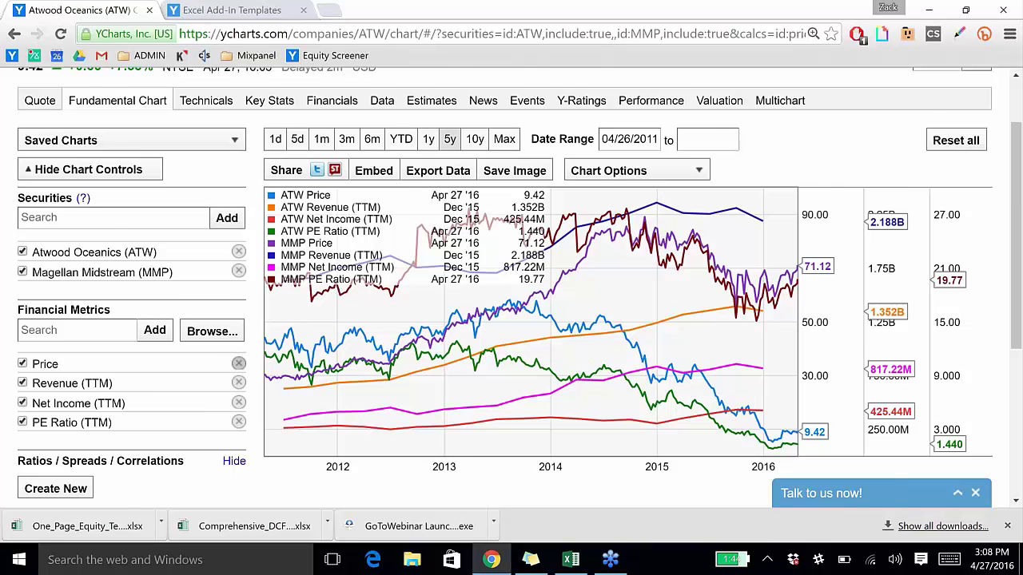
- Set the chart's panel layout to Panel per Financial Metric
scroll(238, 363, "down", 2)
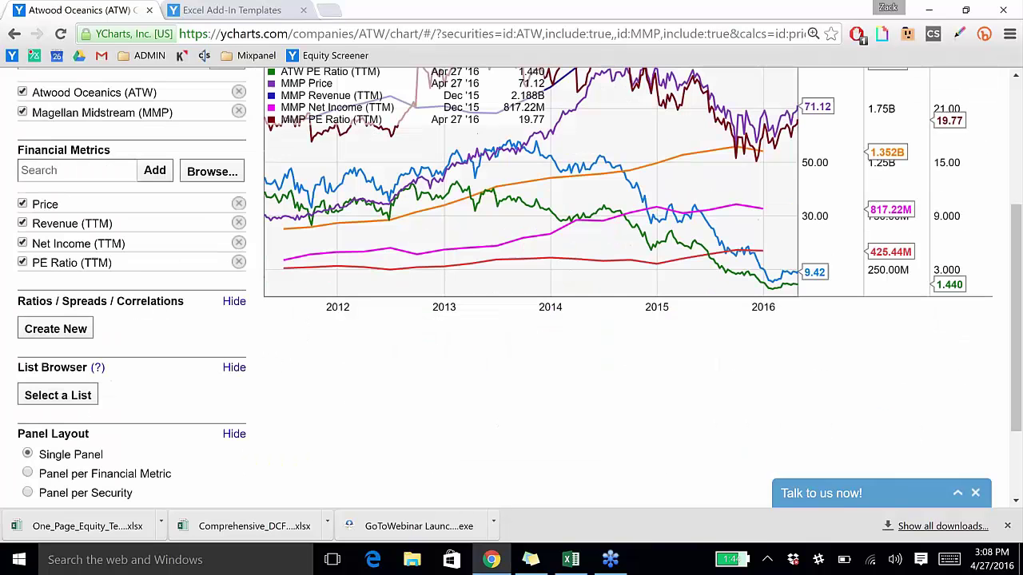
left_click(29, 475)
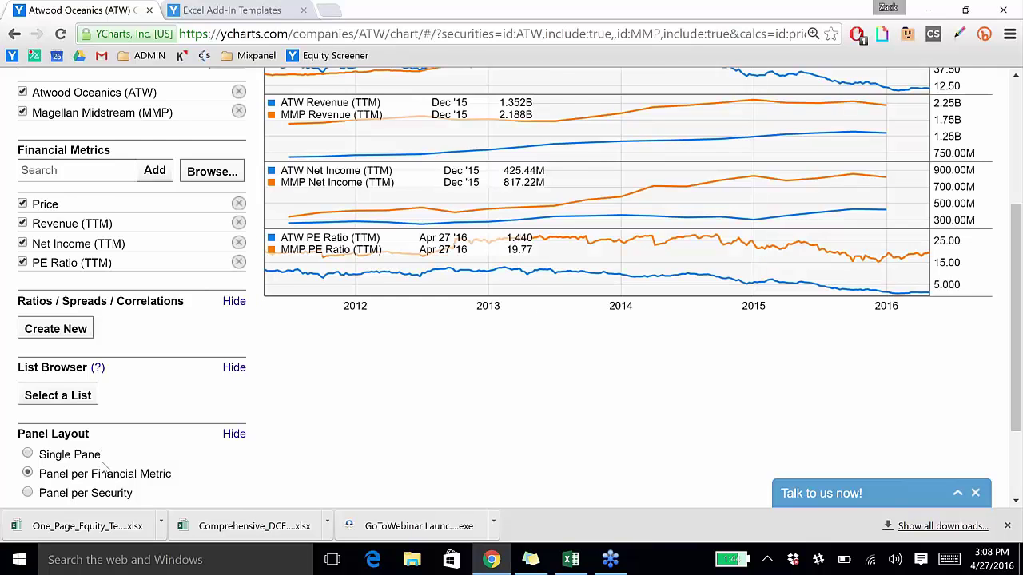
scroll(199, 463, "up", 1)
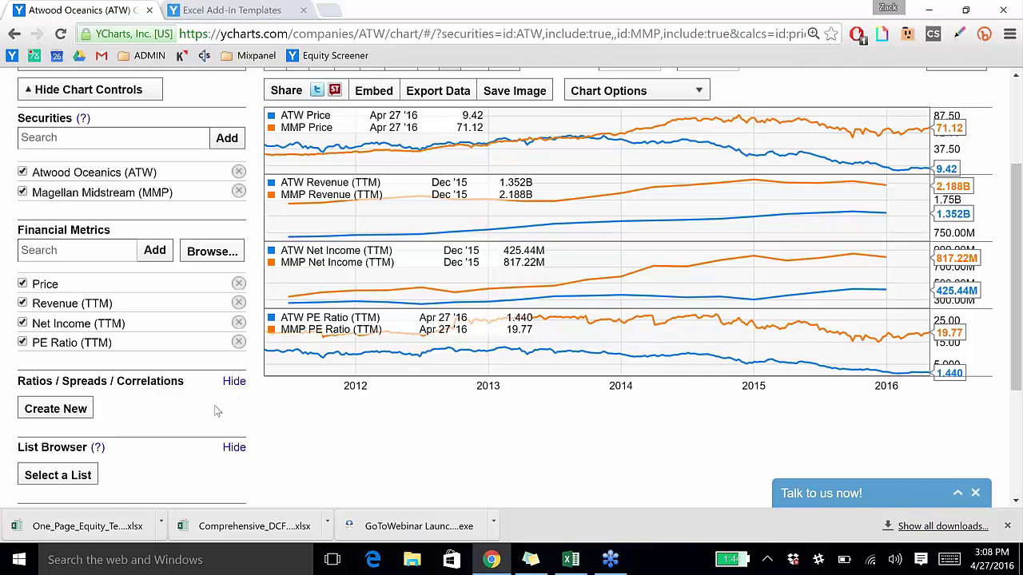
- Set the chart's data format to Normalized (% Change) for both securities and all metrics
scroll(214, 412, "down", 1)
scroll(28, 494, "down", 2)
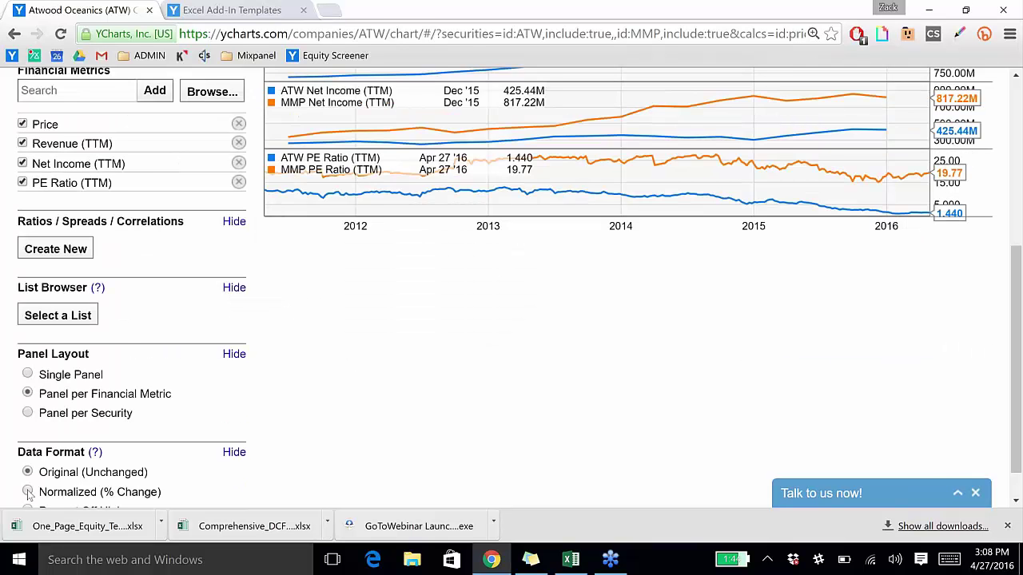
left_click(28, 492)
scroll(405, 445, "up", 4)
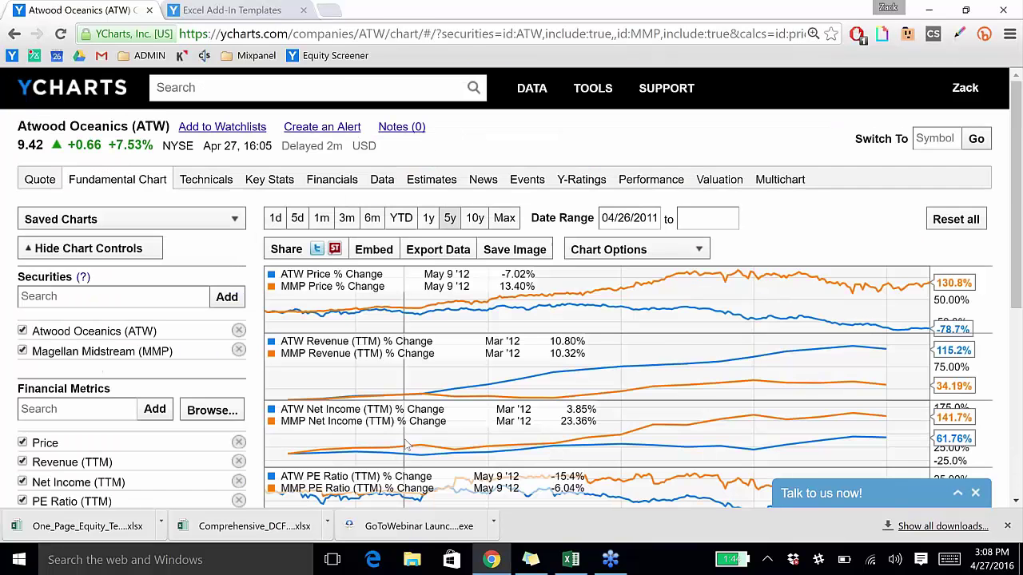
scroll(405, 445, "down", 1)
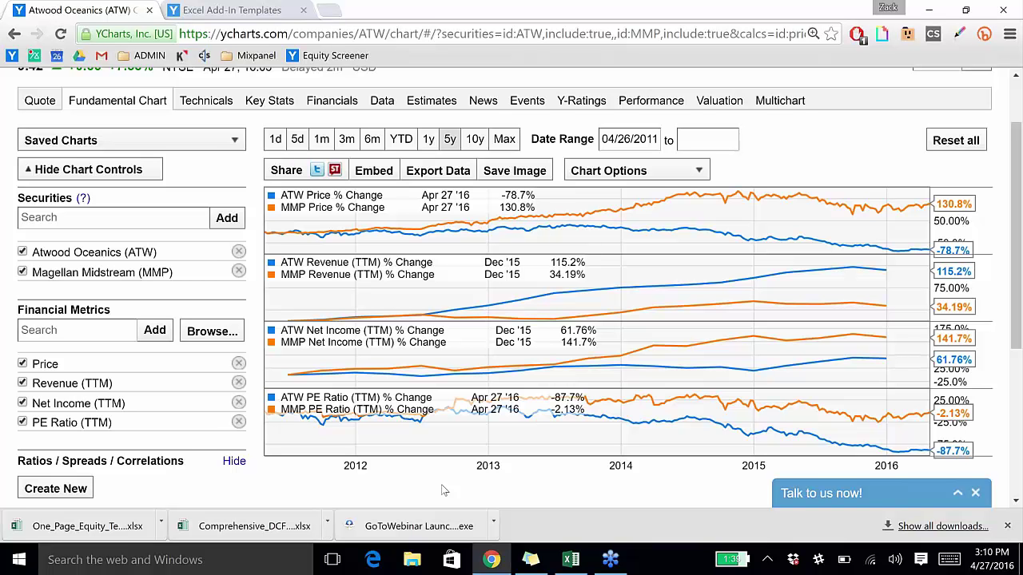
- Switch to the One_Page_Equity_Tear_Sheet workbook in Excel and review Atwood Oceanics' growth chart, returns, price data and dividend data
left_click(573, 564)
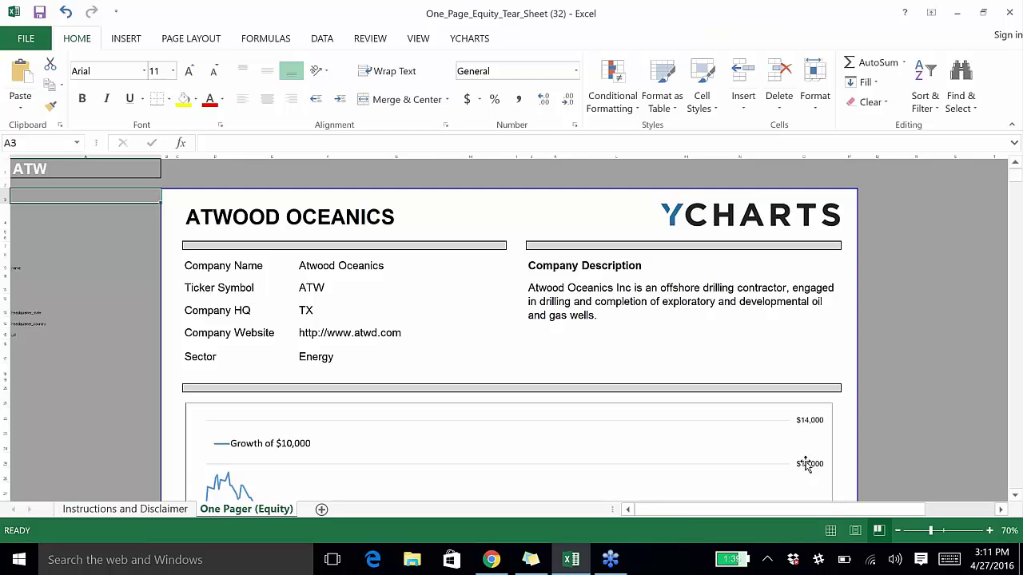
left_click(898, 531)
left_click(898, 531)
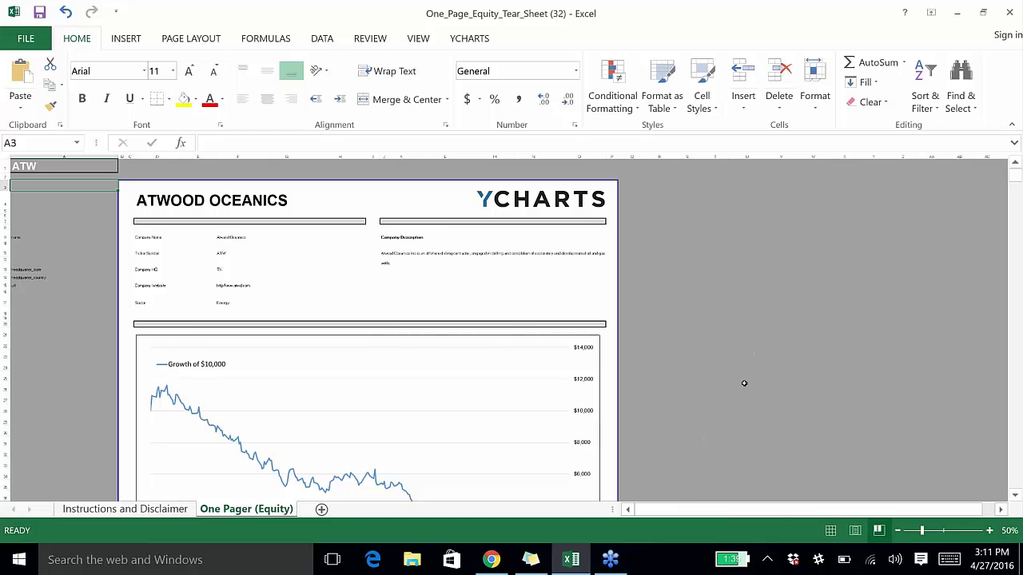
scroll(733, 391, "down", 1)
scroll(733, 390, "down", 5)
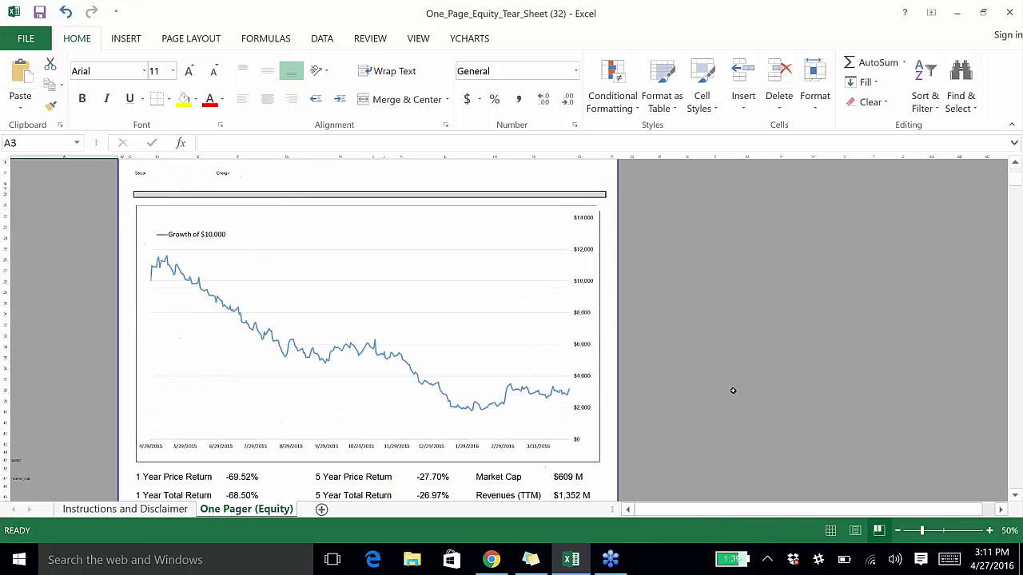
scroll(732, 389, "down", 5)
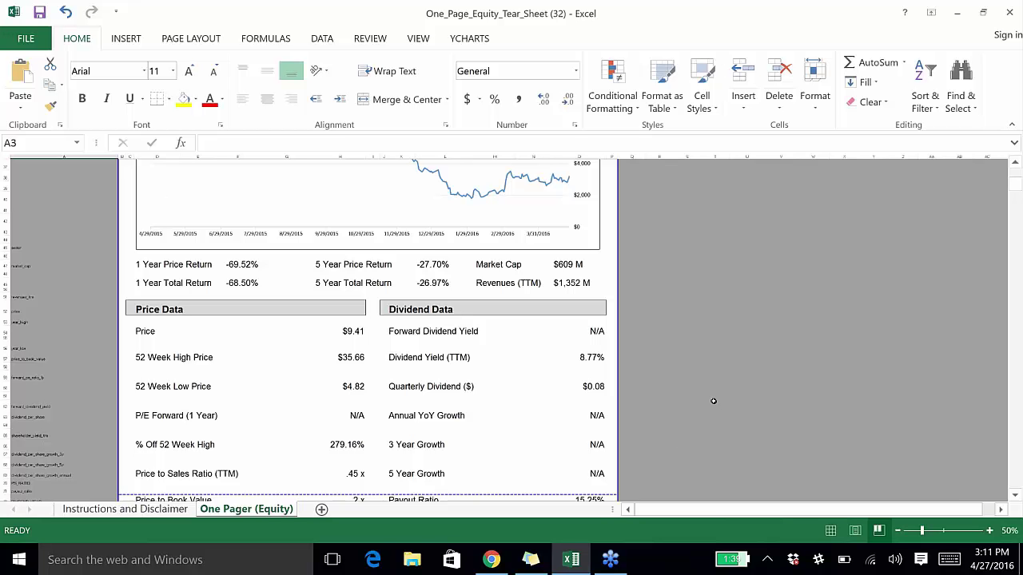
- Change the tear sheet's ticker in cell A1 to MMP to load Magellan Midstream
scroll(714, 401, "up", 10)
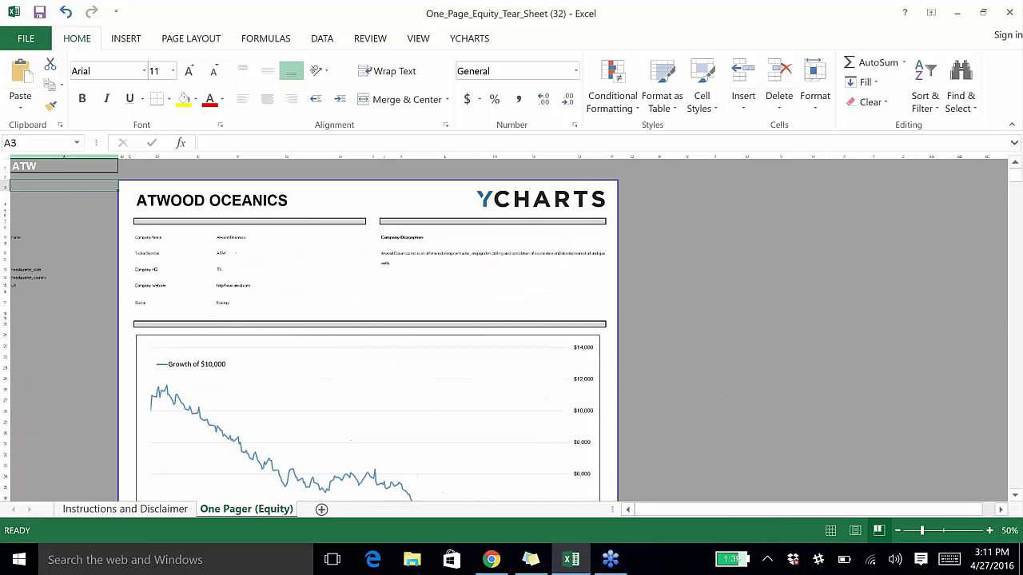
left_click(37, 167)
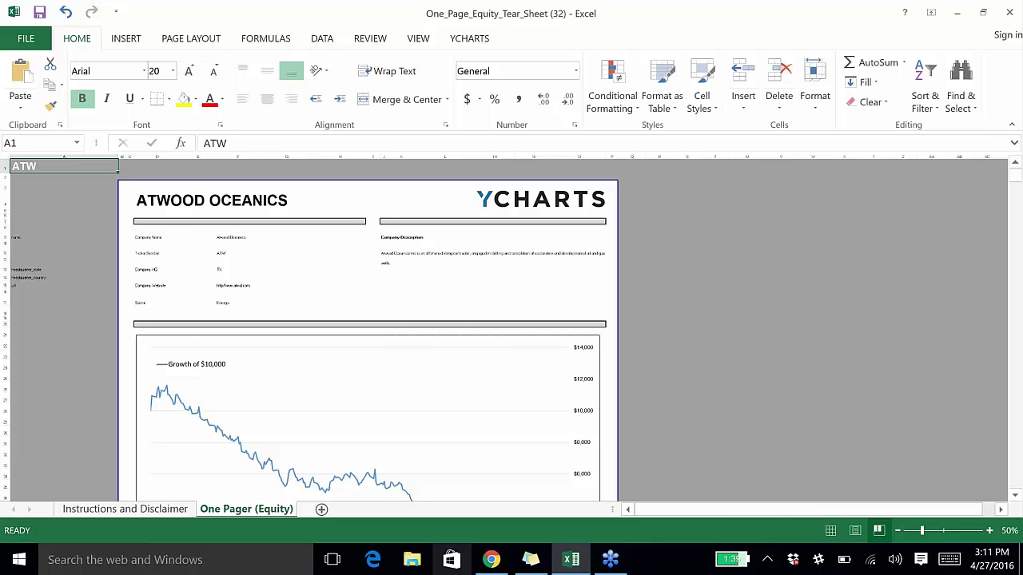
type("MMP")
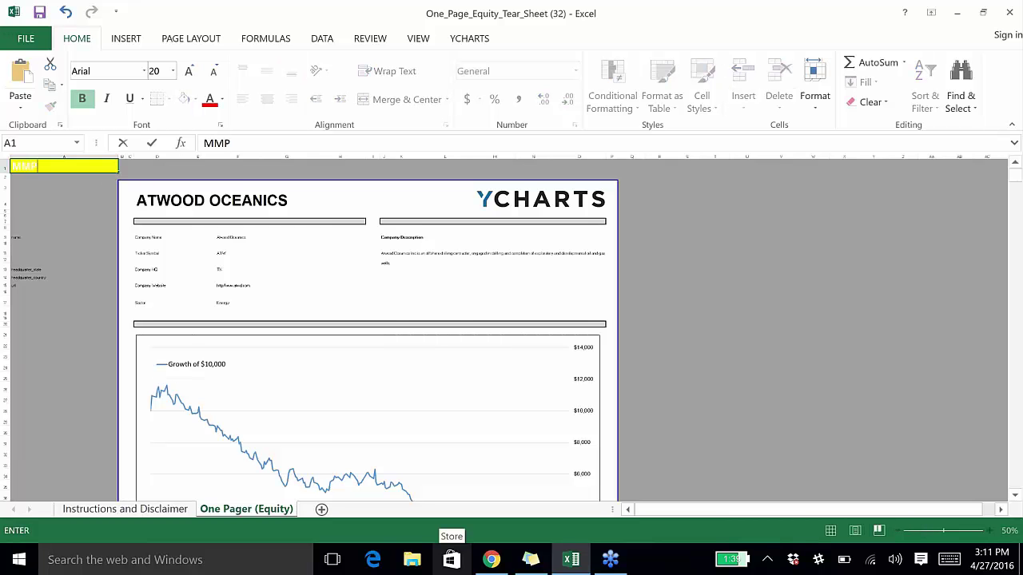
key("Return")
mouse_move(491, 559)
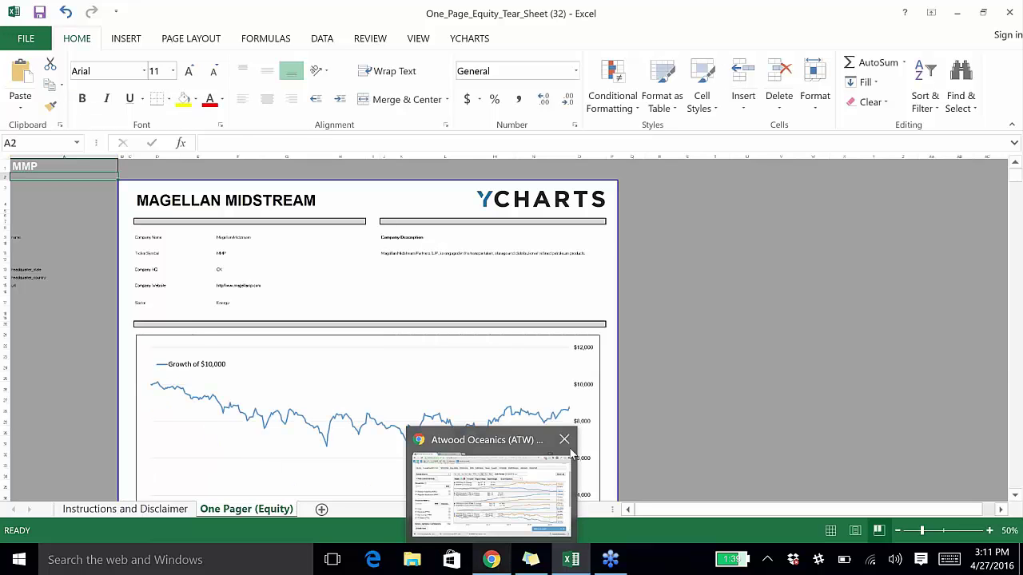
- Examine the Magellan Midstream tear sheet at 70% zoom, including company description, growth chart, returns, price data and dividend data
scroll(559, 400, "down", 2)
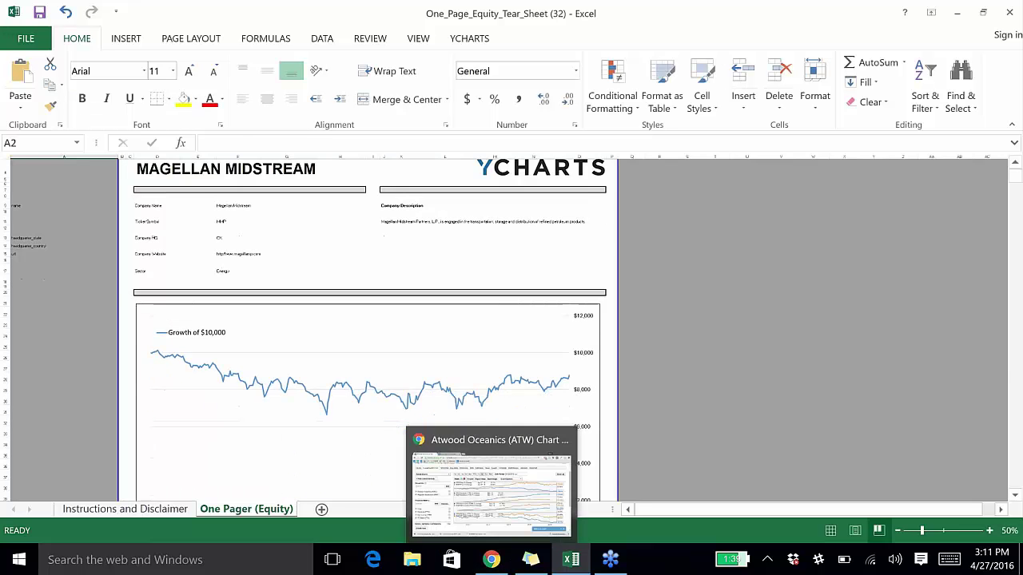
left_click(989, 531)
left_click(988, 531)
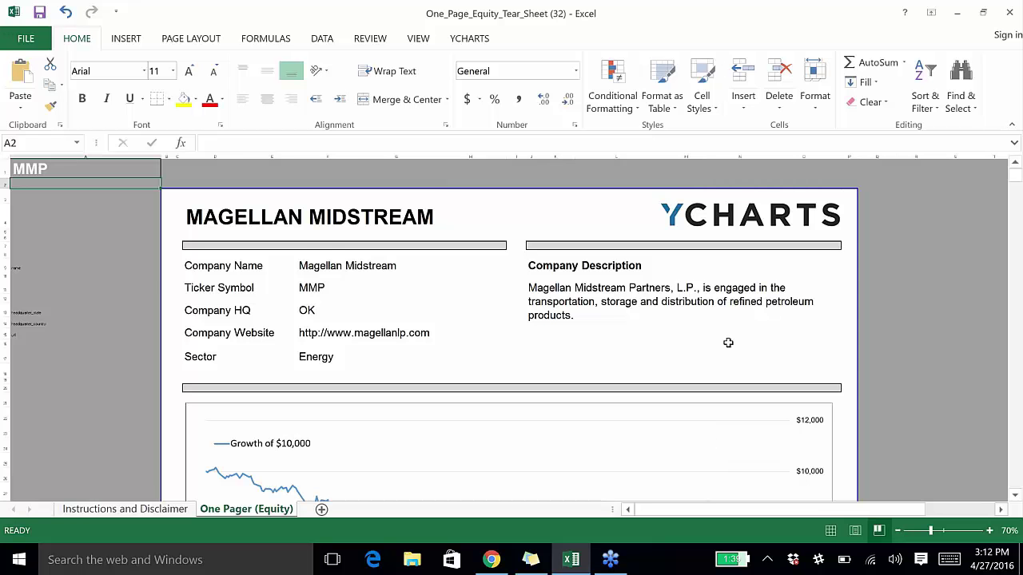
scroll(728, 343, "down", 3)
scroll(728, 343, "down", 9)
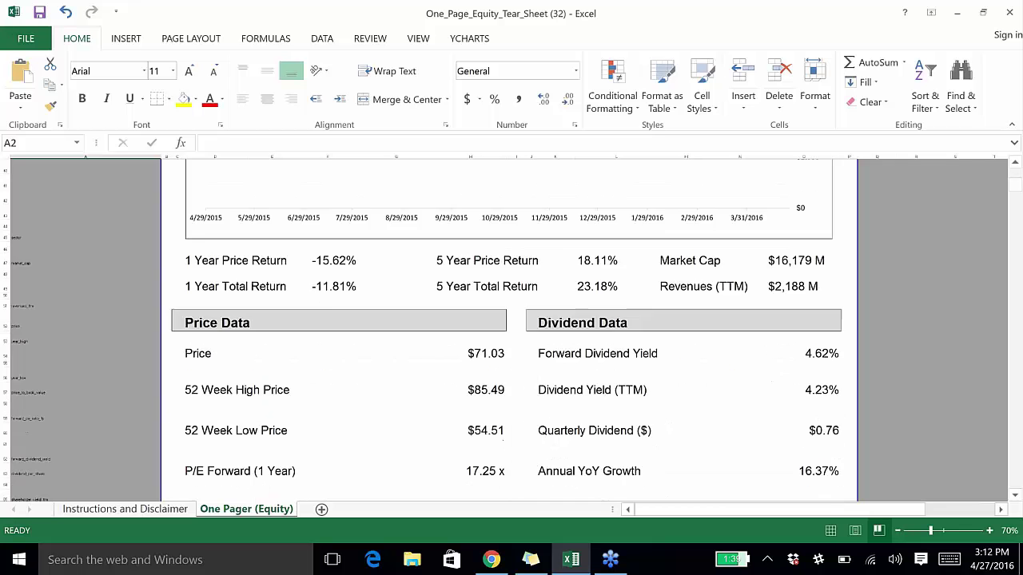
scroll(728, 342, "up", 1)
scroll(575, 315, "up", 5)
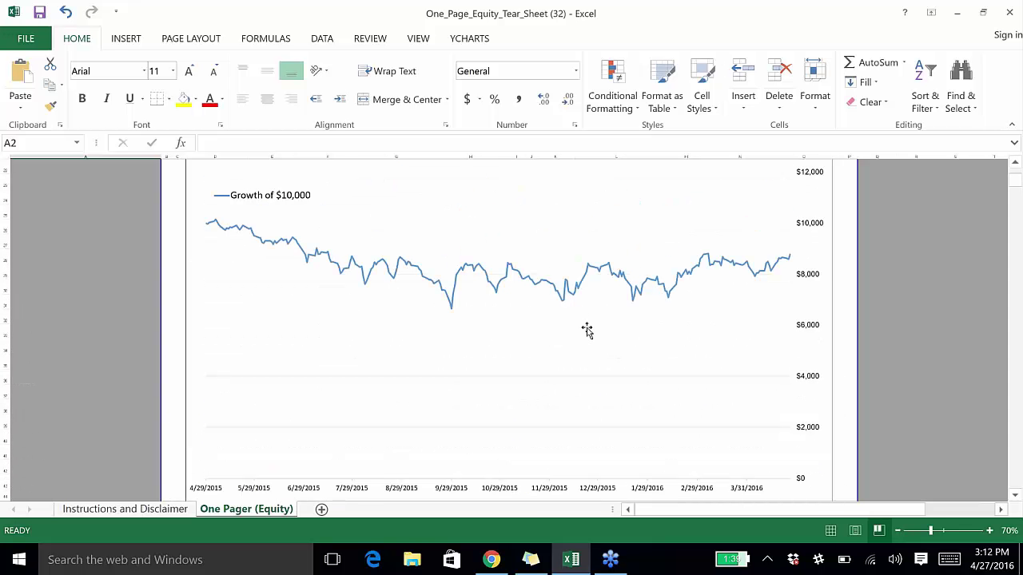
scroll(590, 335, "up", 6)
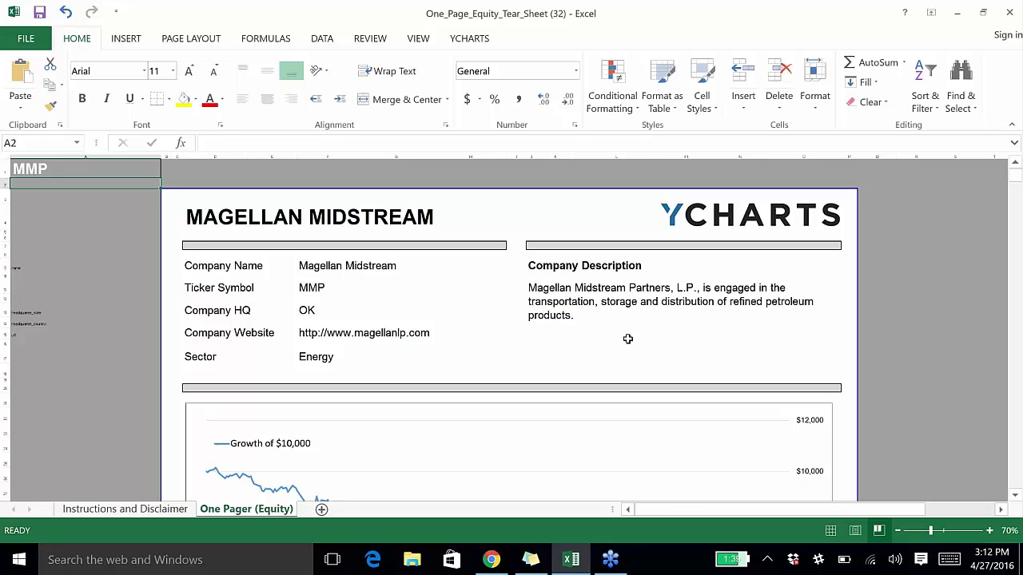
mouse_move(620, 551)
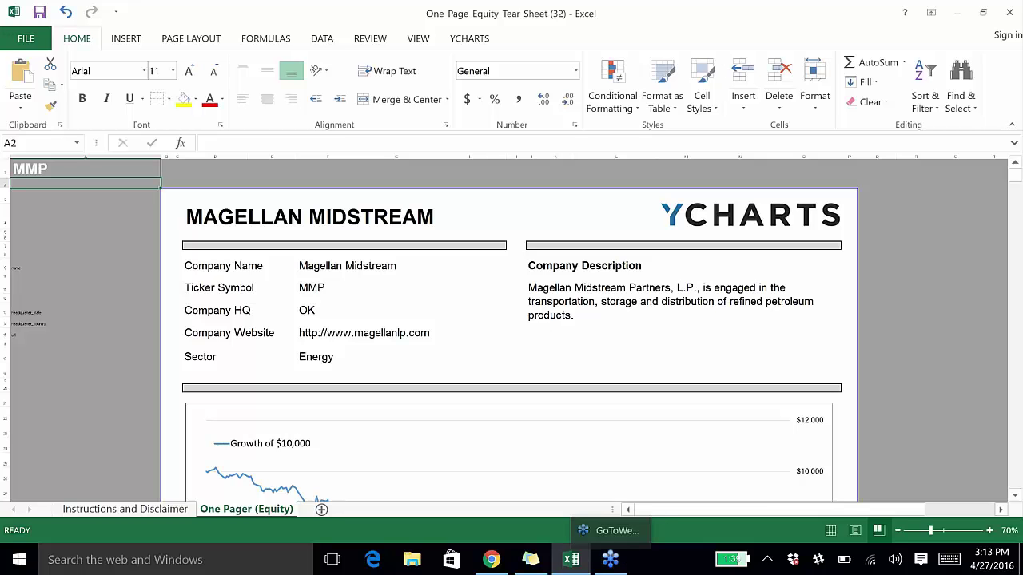
left_click(470, 370)
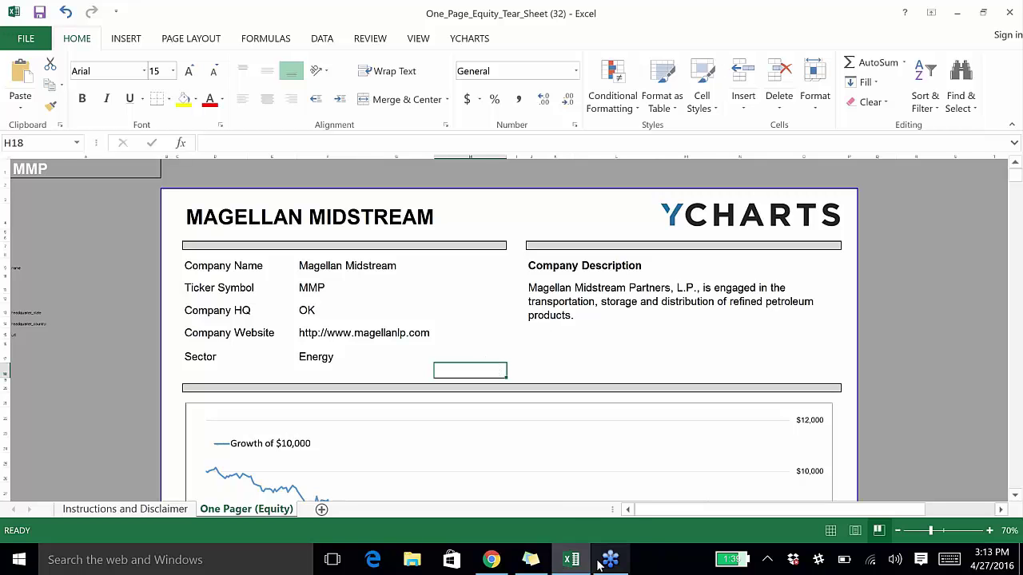
mouse_move(616, 551)
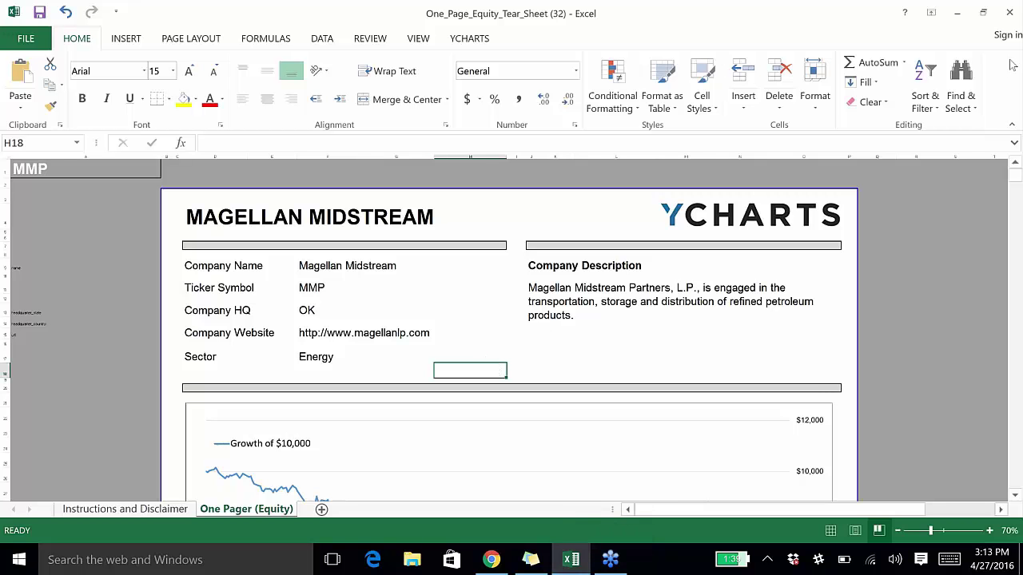